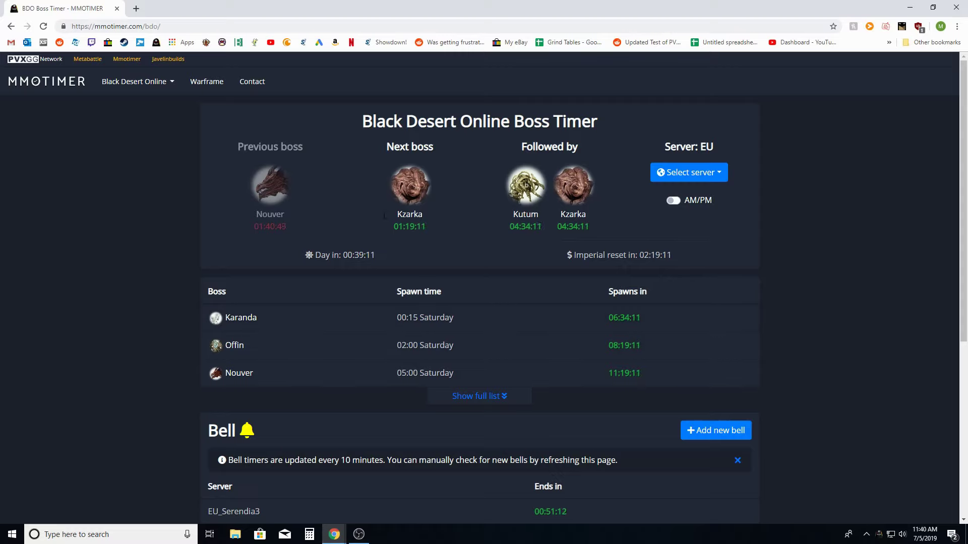
Step: Switch to Black Desert Online and survey the area around Star's End on the world map
click(371, 538)
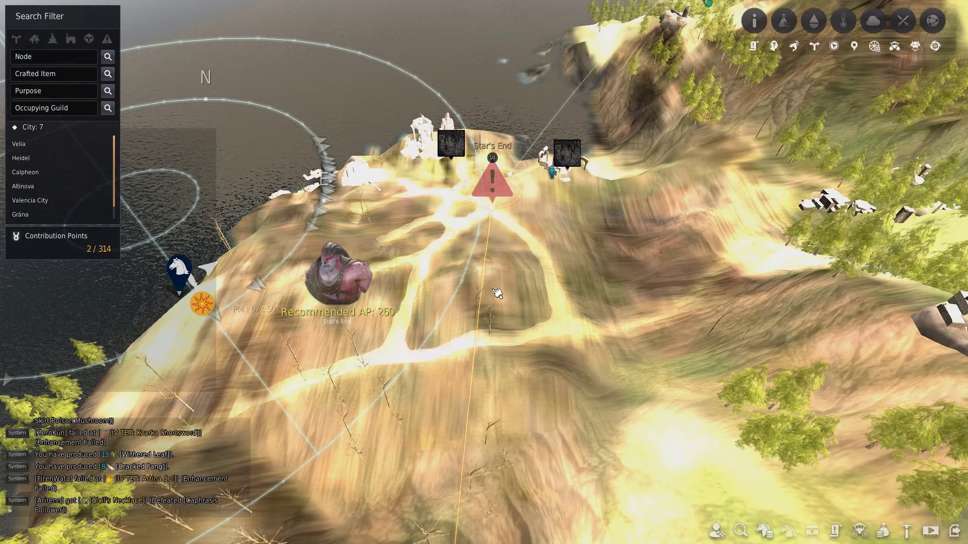
mouse_move(495, 206)
scroll(581, 297, down, 5)
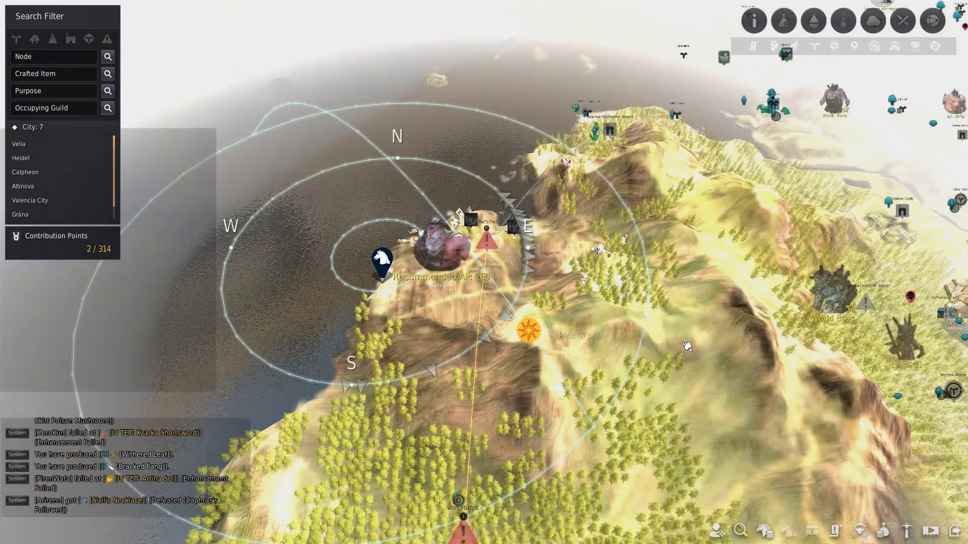
key(d)
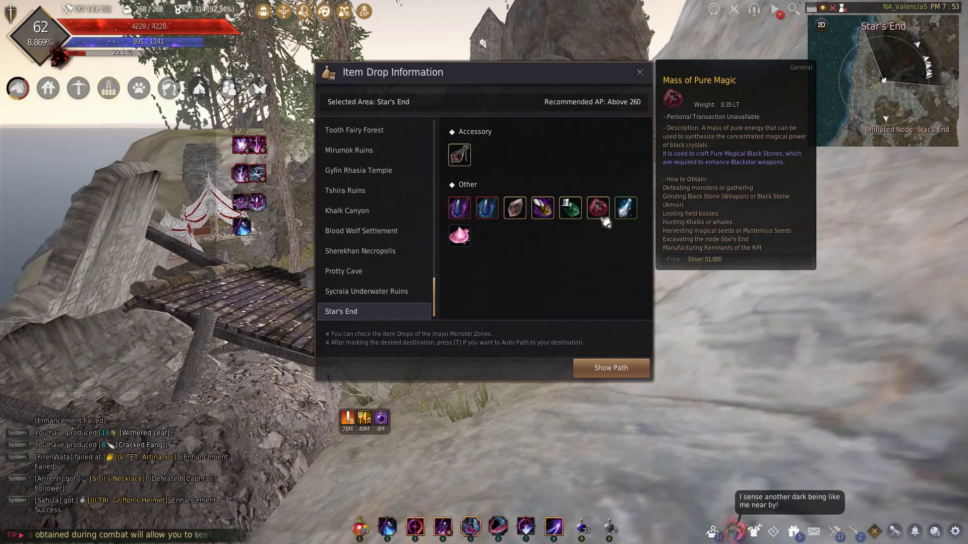
Step: Read the item details of Mass of Pure Magic and a neighbouring Star's End drop, and close the drop information
mouse_move(601, 209)
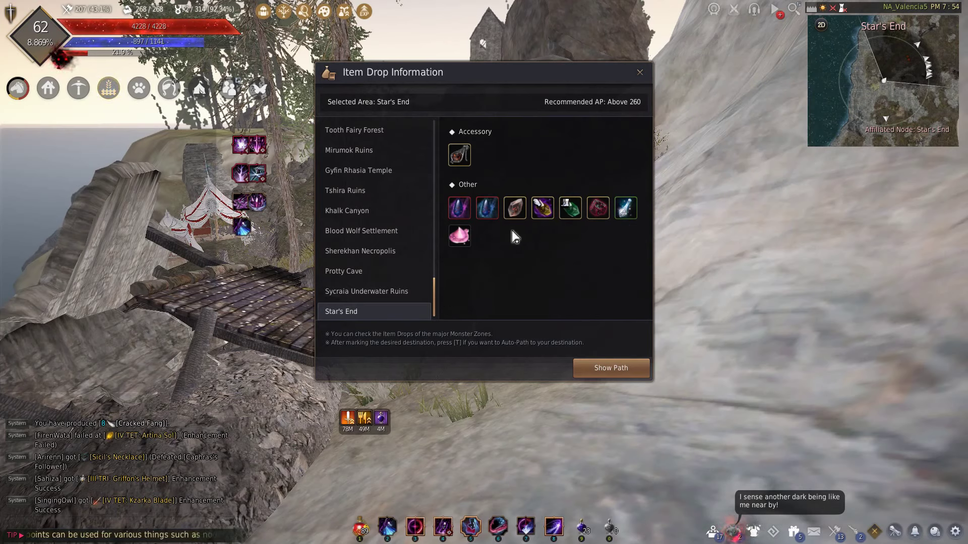
mouse_move(523, 215)
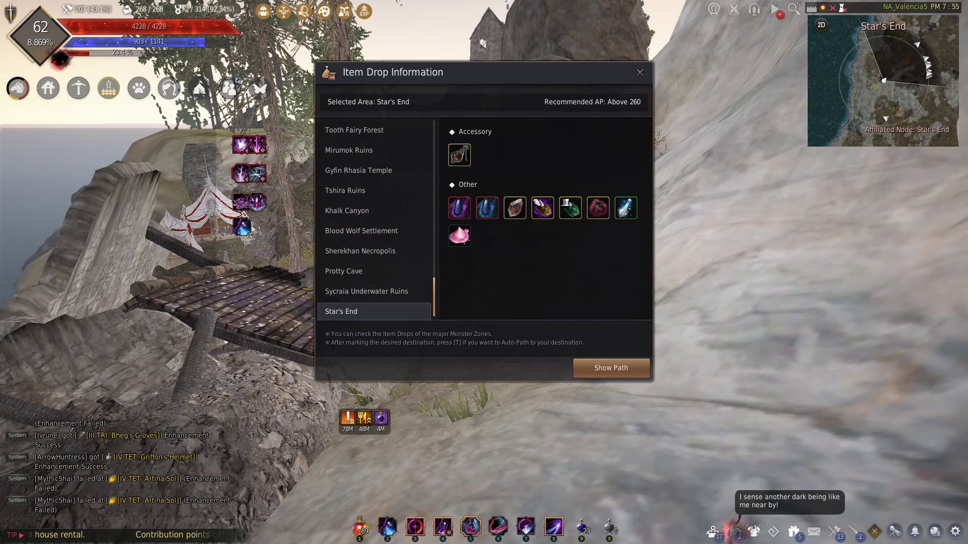
key(Escape)
Step: Search the Central Market for "corrupt" and open the purchase details of the Corrupted Magic Crystal
key(Escape)
click(366, 247)
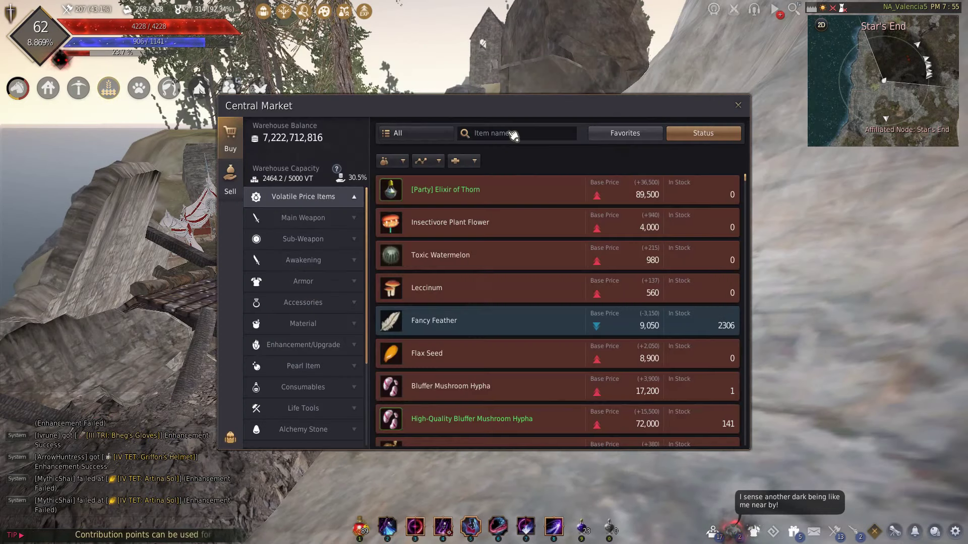
click(513, 134)
text(corrupt)
key(Return)
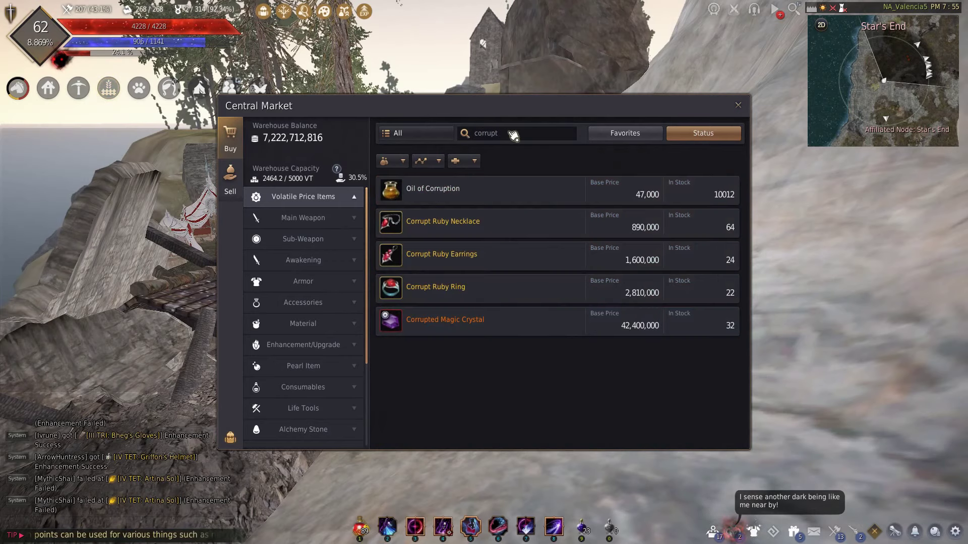
click(432, 330)
click(431, 236)
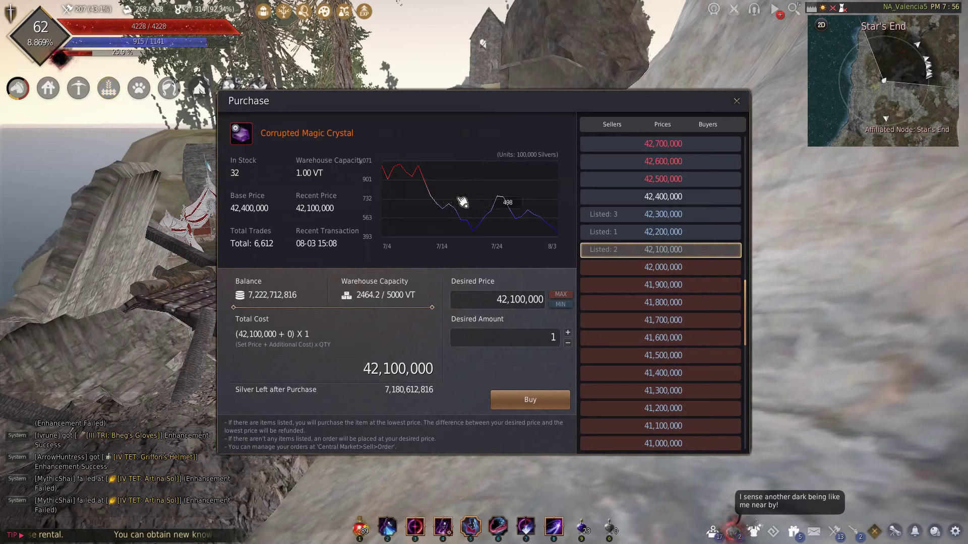
Step: Review the Corrupted Magic Crystal's listings up to the highest price and close the market
scroll(715, 262, up, 8)
scroll(721, 274, up, 5)
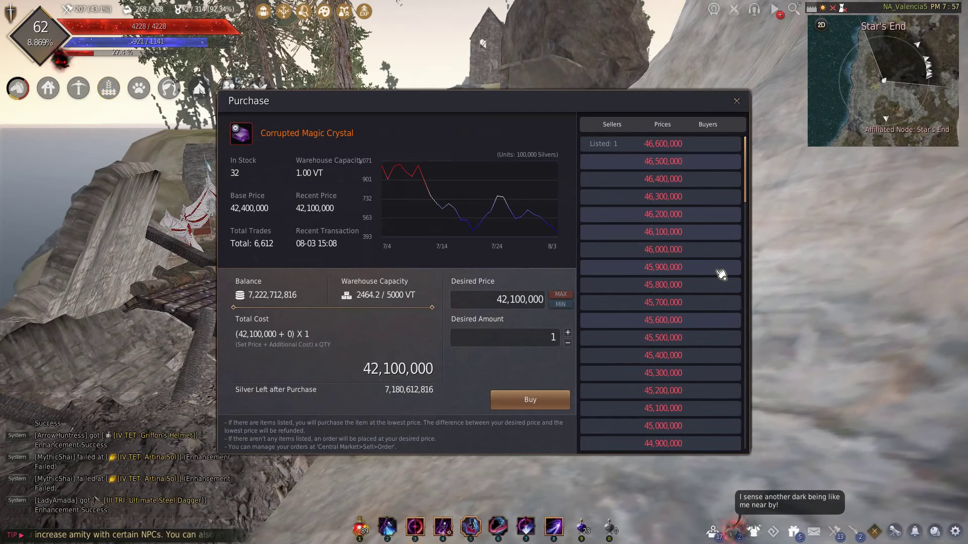
scroll(664, 242, down, 3)
scroll(664, 242, down, 2)
scroll(661, 241, up, 5)
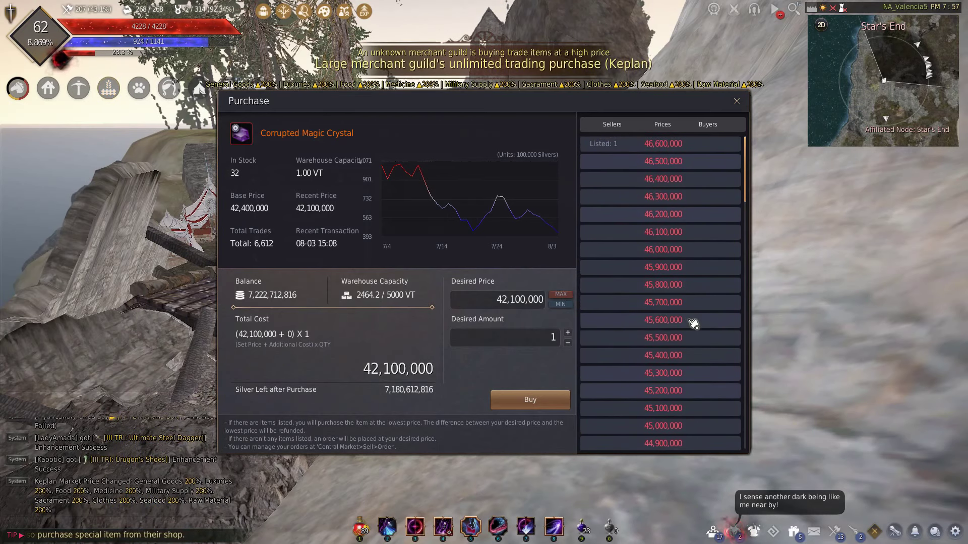
key(Escape)
key(Escape)
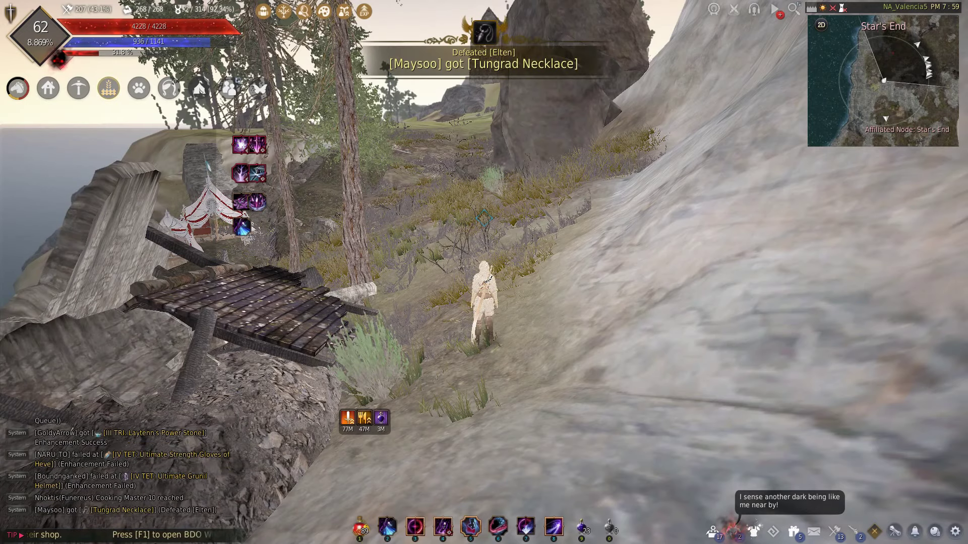
Step: Switch to the Grind Tables spreadsheet in Chrome, enlarge the page and examine the average net silver for Star's End
key(alt+Tab)
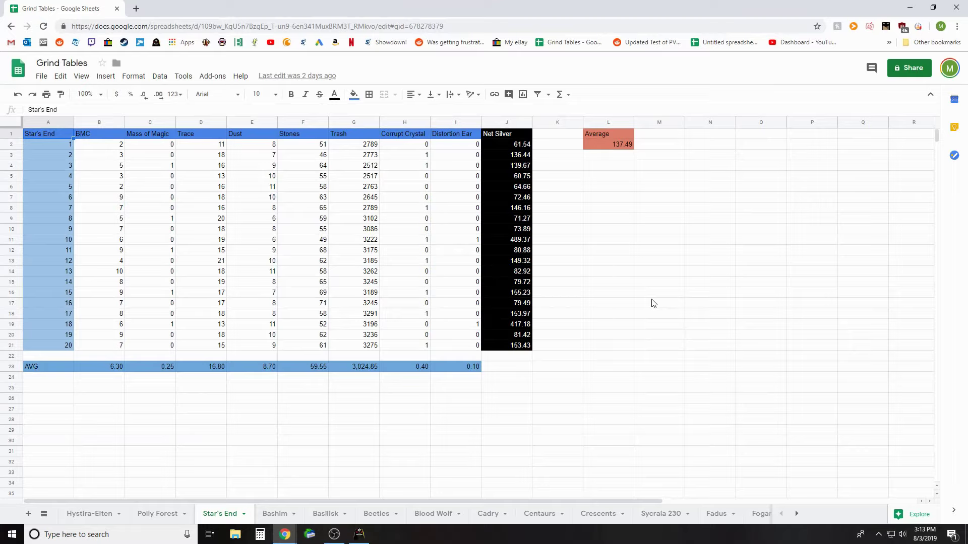
click(613, 286)
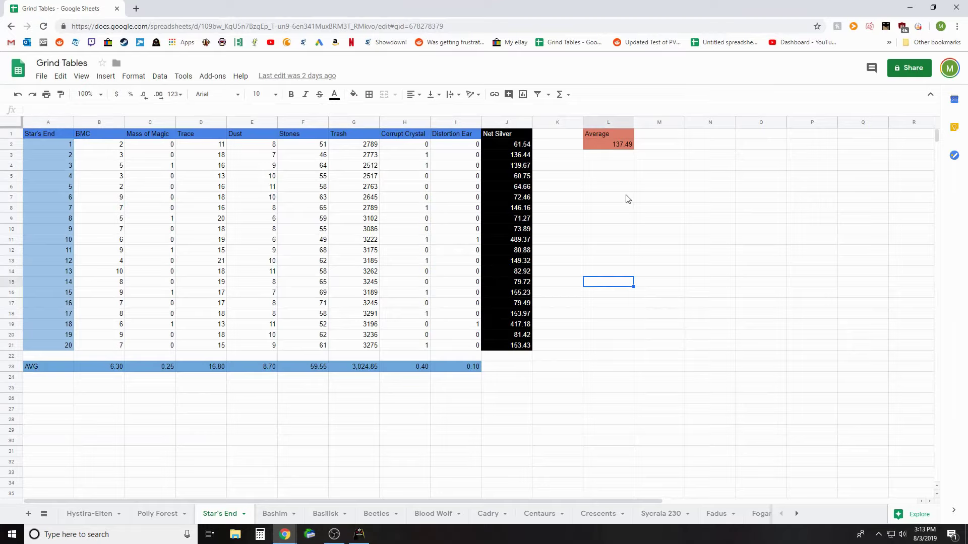
click(613, 146)
key(ctrl+plus)
key(ctrl+plus)
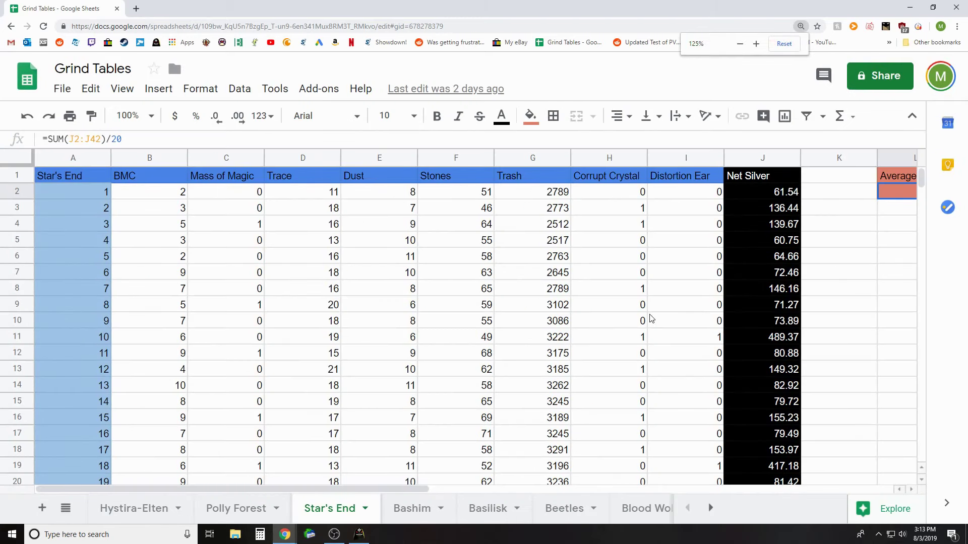
key(ctrl+0)
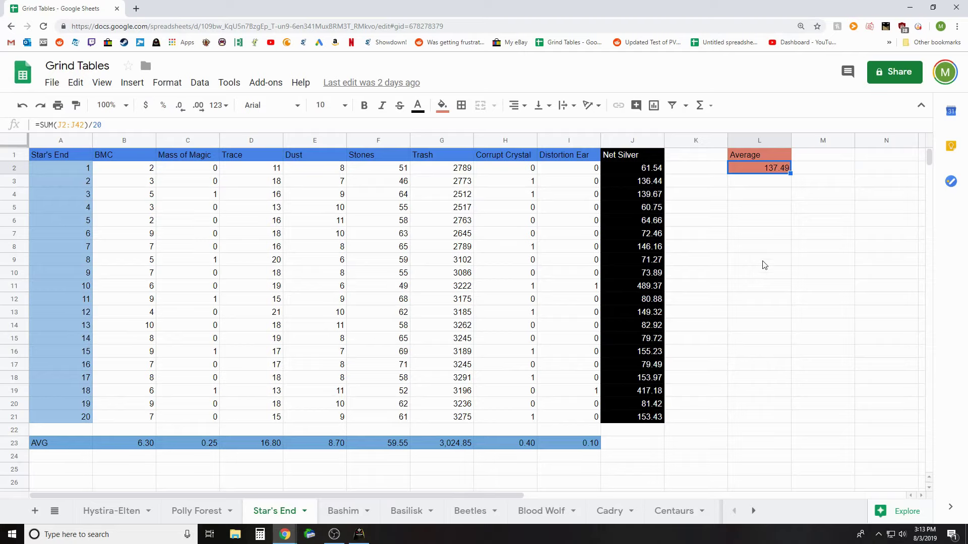
click(755, 182)
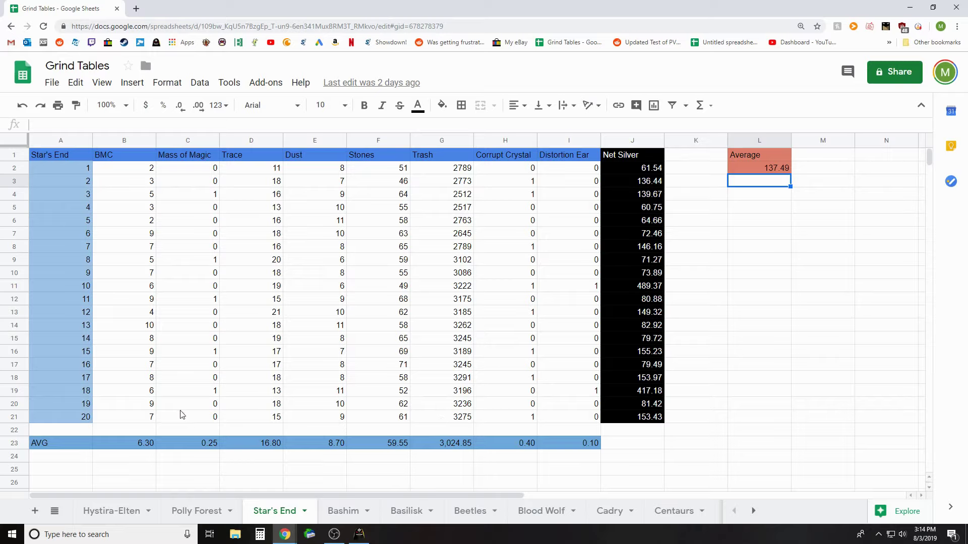
Step: Examine the hourly averages of BMC, Mass of Magic, Trace and Dust in the AVG row
click(129, 447)
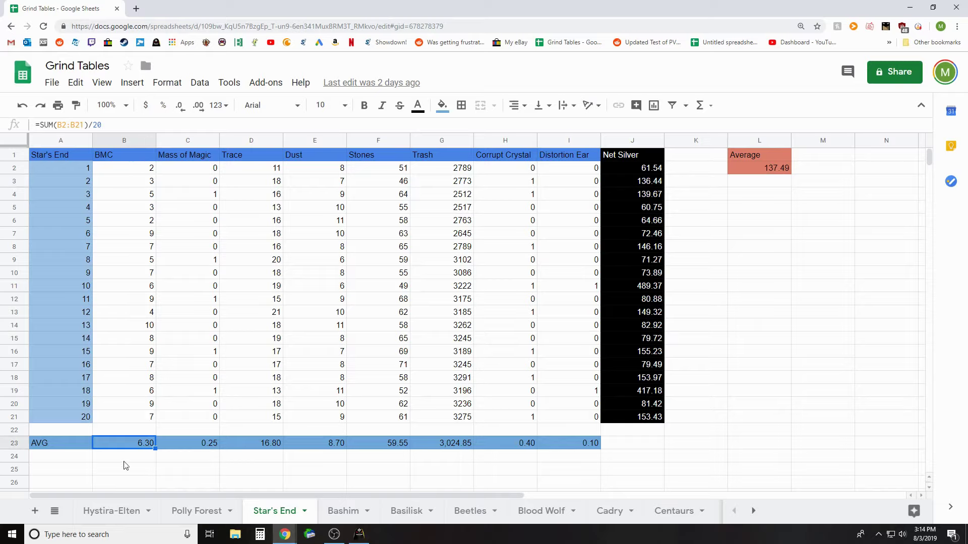
click(177, 429)
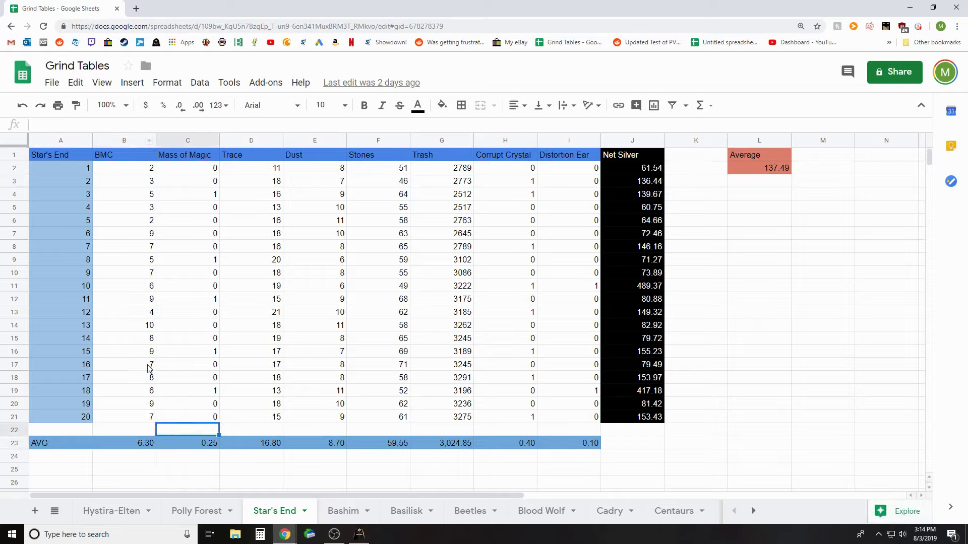
click(222, 430)
click(192, 430)
click(186, 445)
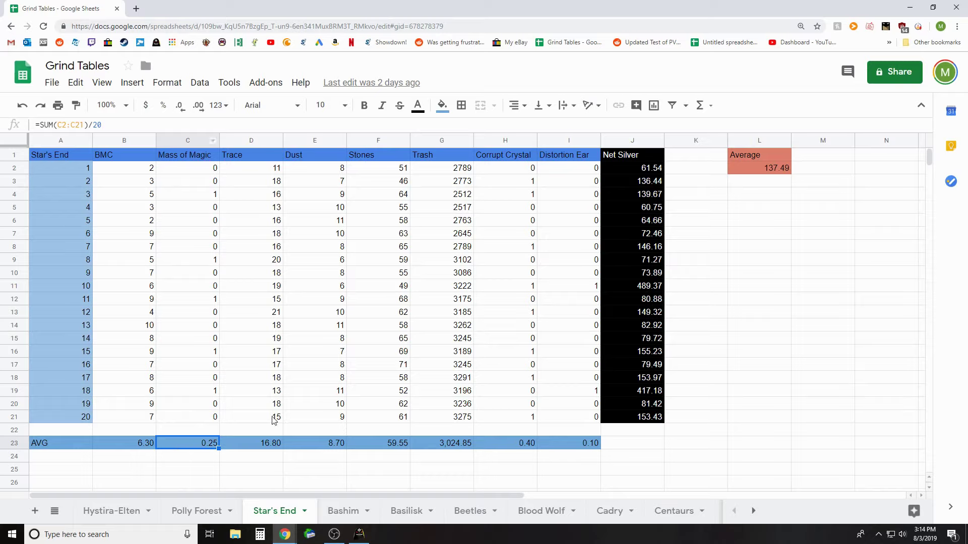
click(247, 440)
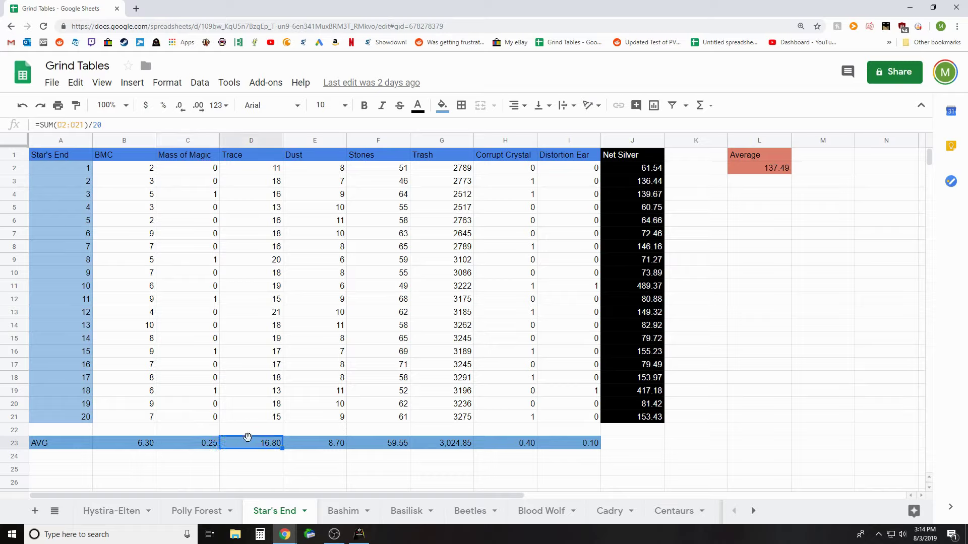
click(309, 456)
click(310, 444)
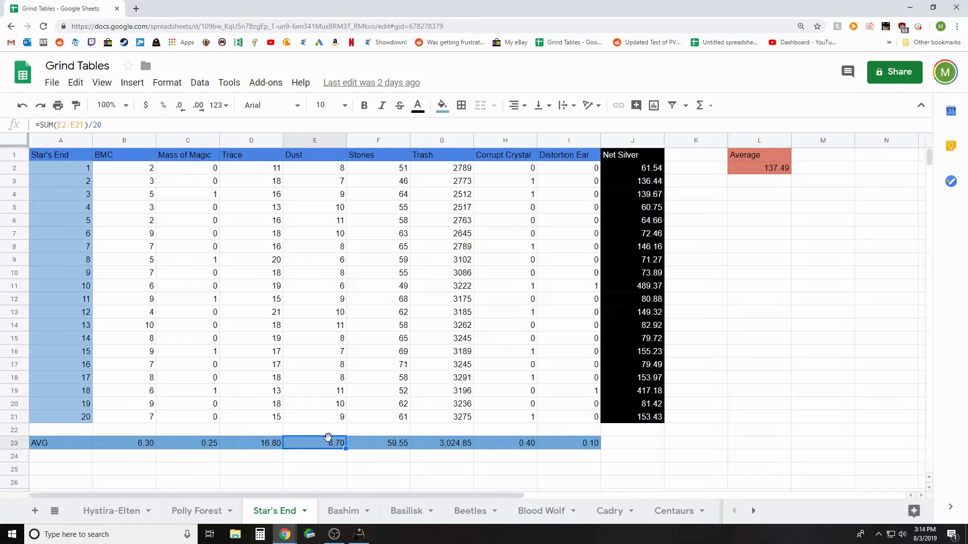
Step: Examine the Stones average and compare the Stones values for hours 16 and 2
click(388, 443)
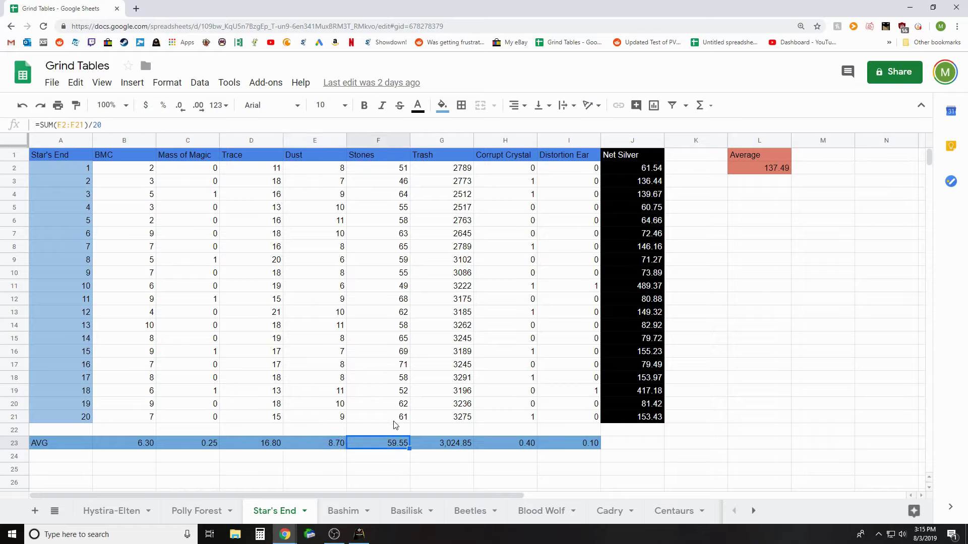
click(373, 372)
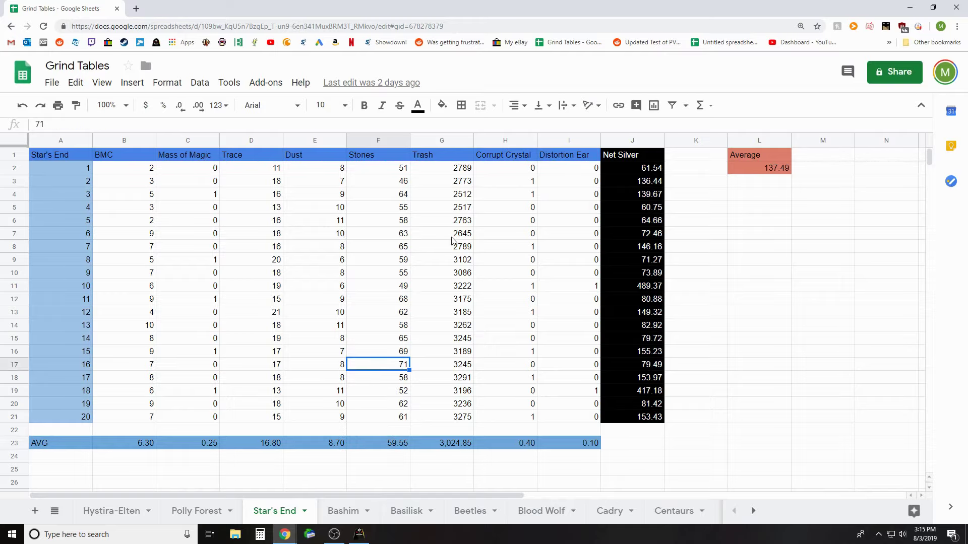
scroll(419, 379, down, 1)
scroll(418, 379, up, 1)
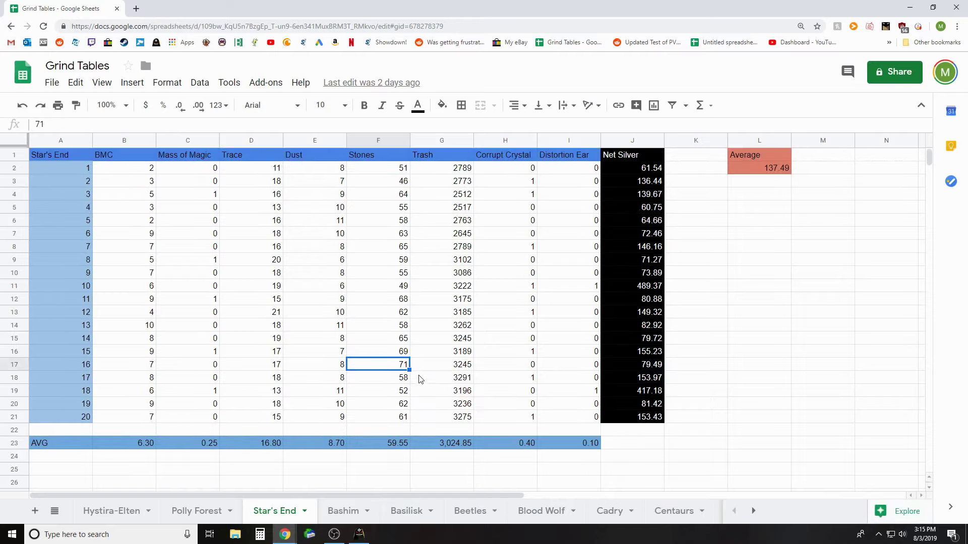
click(403, 183)
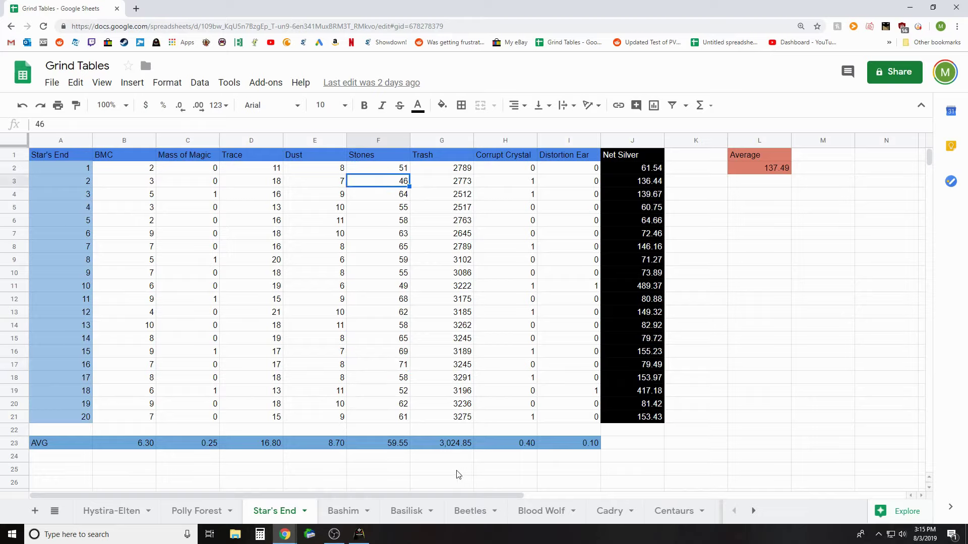
Step: Examine the Corrupt Crystal average and the individual hours in which a crystal dropped
click(516, 443)
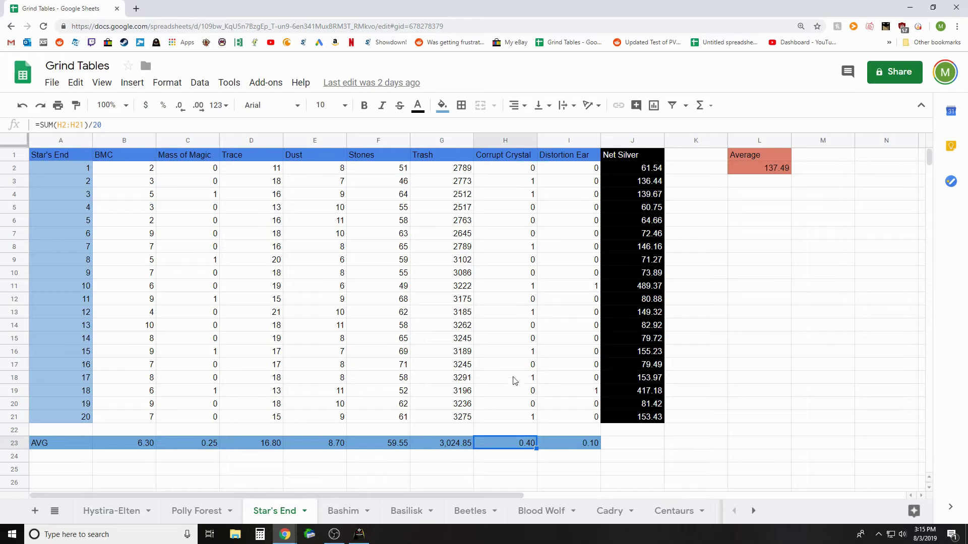
click(521, 422)
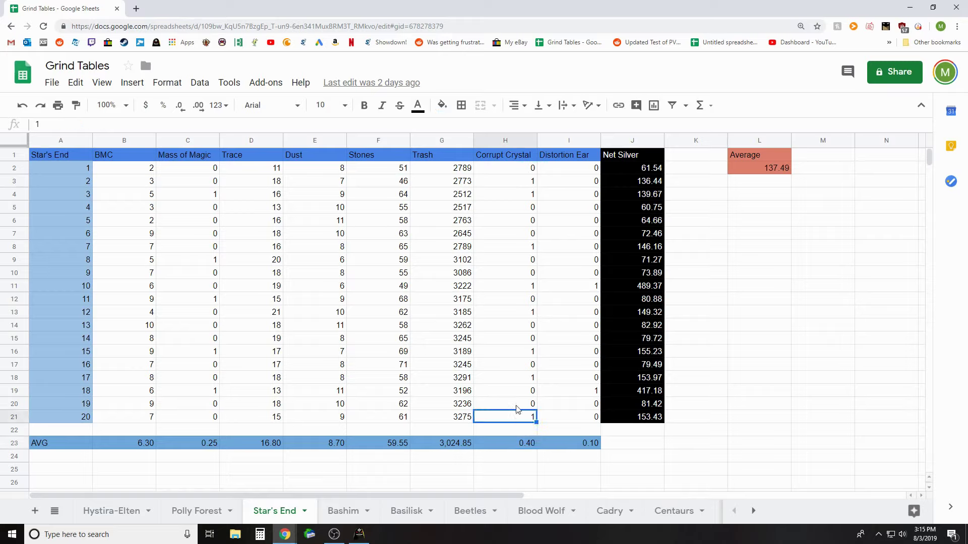
click(516, 379)
click(511, 340)
click(509, 315)
click(510, 288)
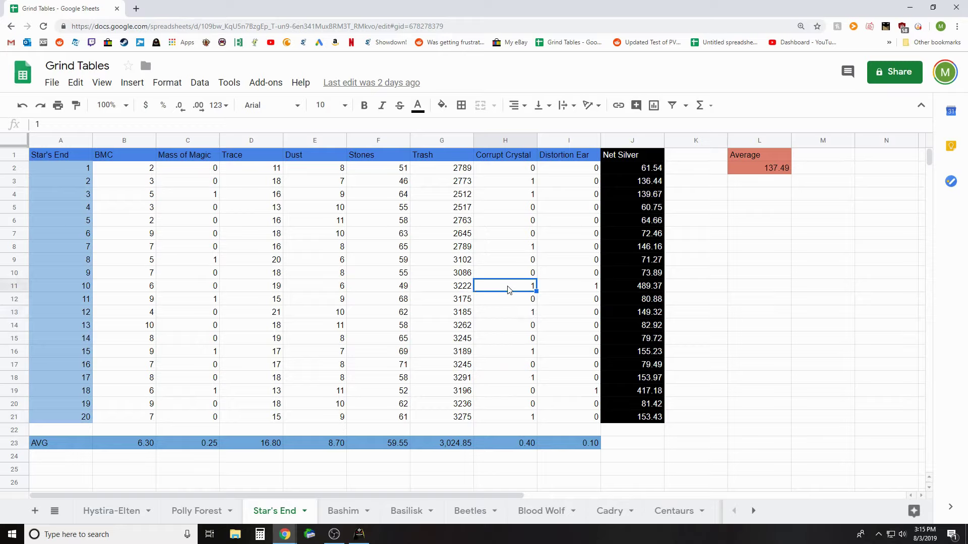
click(526, 249)
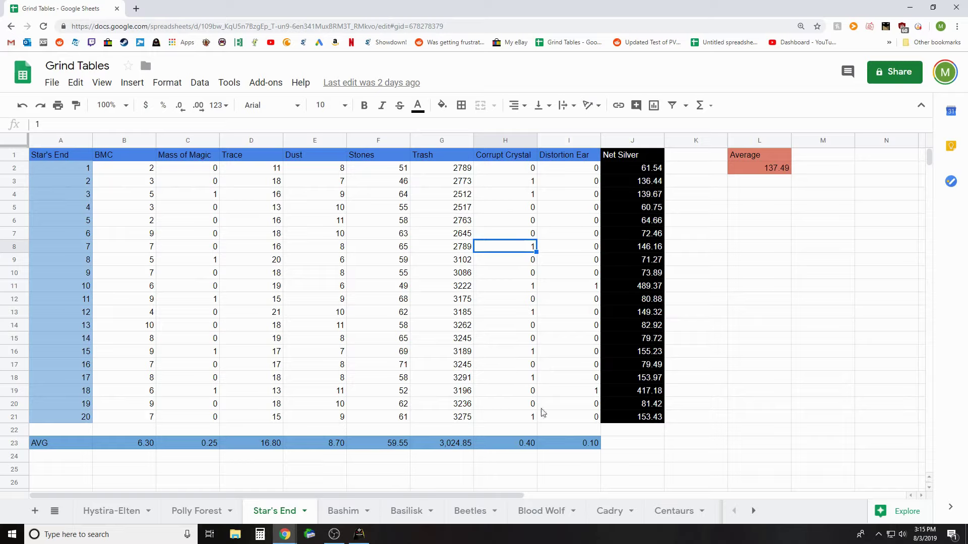
Step: Examine the Distortion Earring average and compare the Net Silver of ordinary hours with hours 18 and 10
click(562, 448)
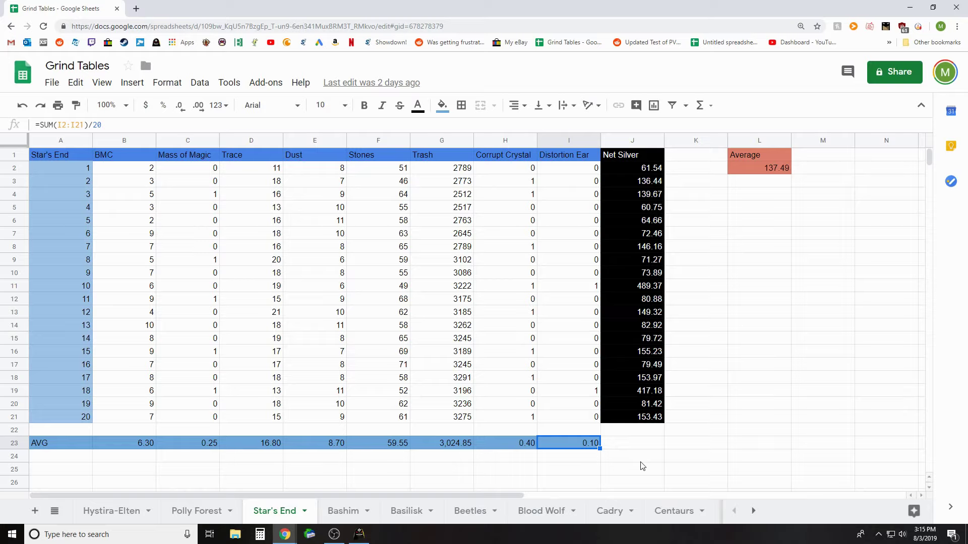
click(743, 421)
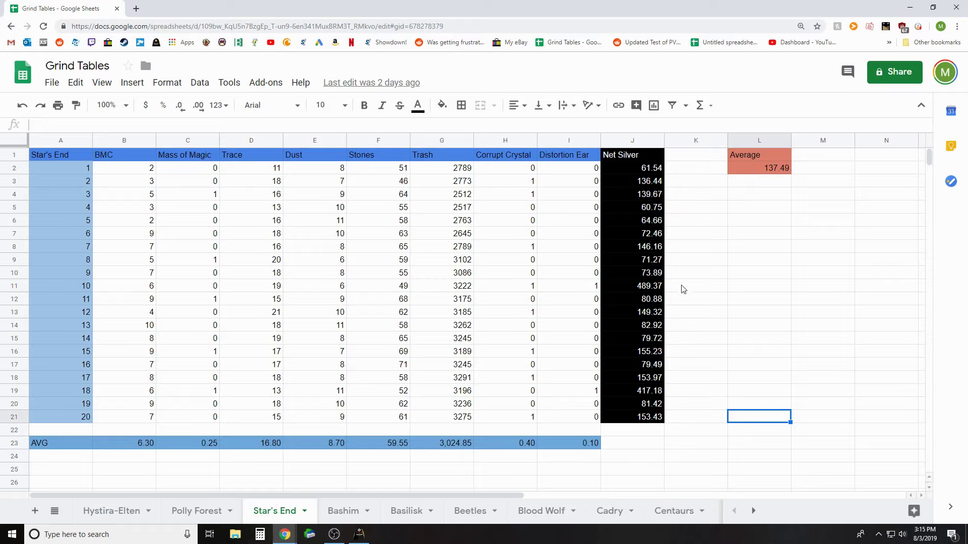
click(624, 210)
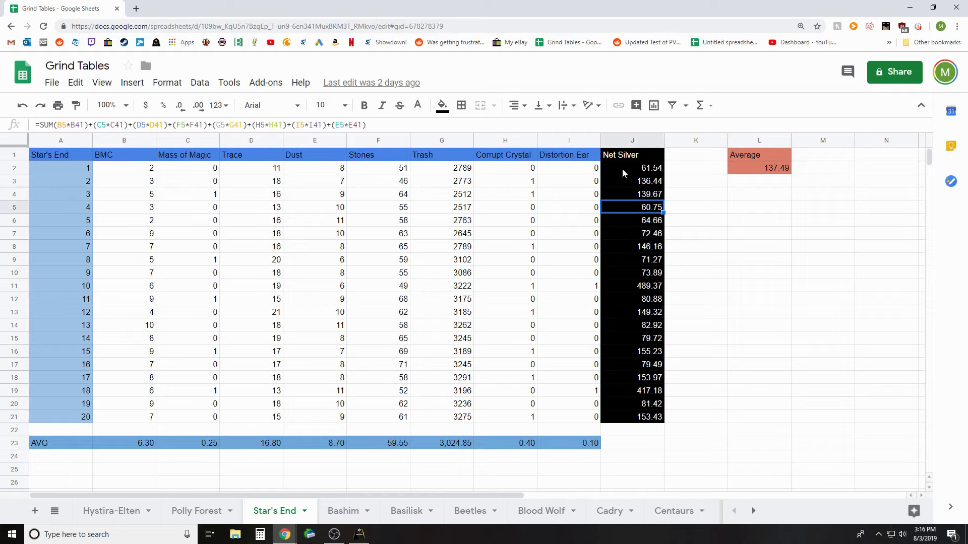
click(621, 168)
scroll(650, 292, down, 1)
scroll(660, 308, up, 1)
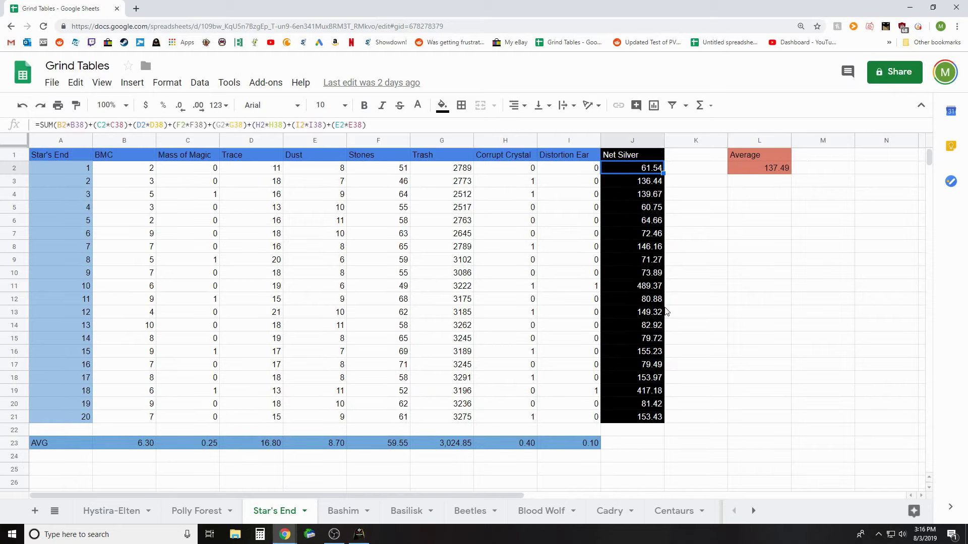
click(614, 256)
click(630, 273)
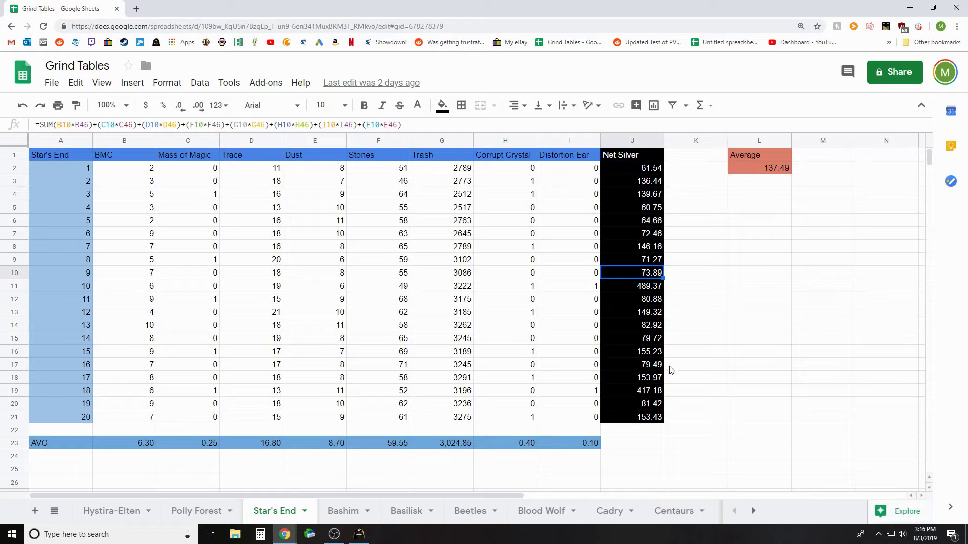
click(628, 392)
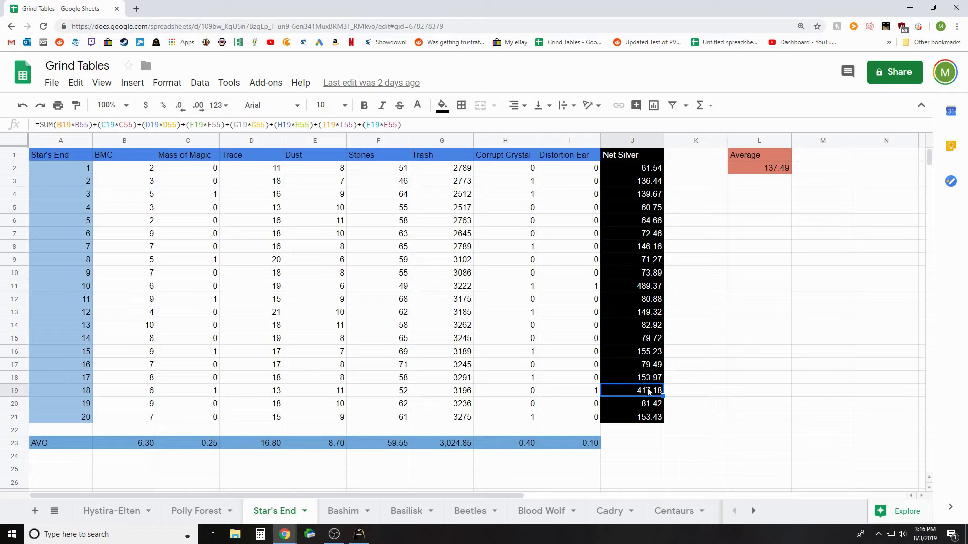
click(616, 284)
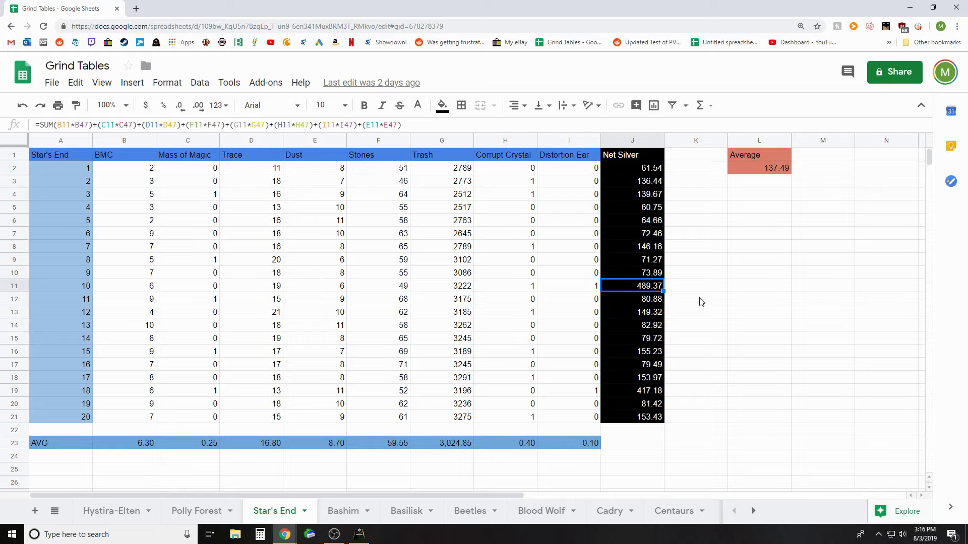
click(746, 249)
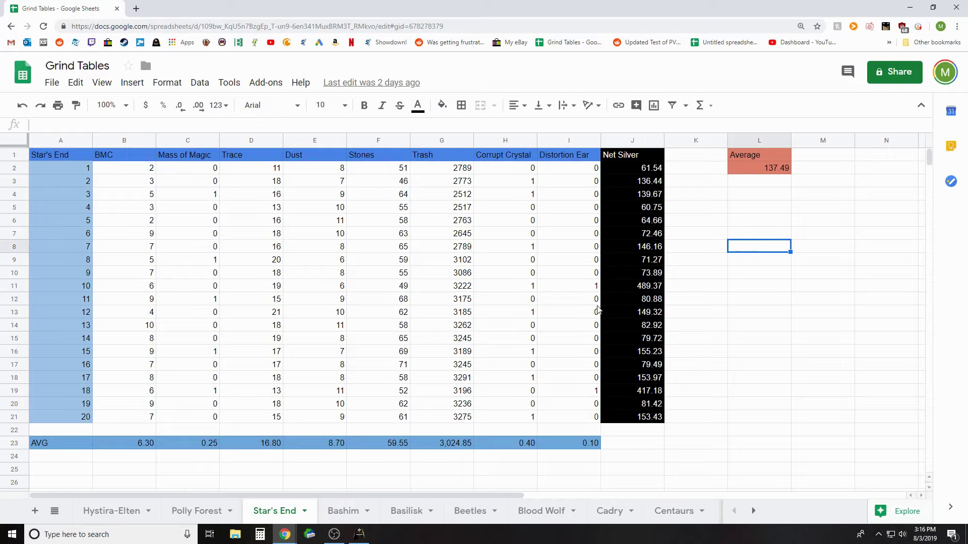
Step: Look at the Hystira-Elten sheet, return to the Star's End sheet and inspect its average net silver formula
click(125, 518)
drag(367, 496, 302, 497)
click(281, 519)
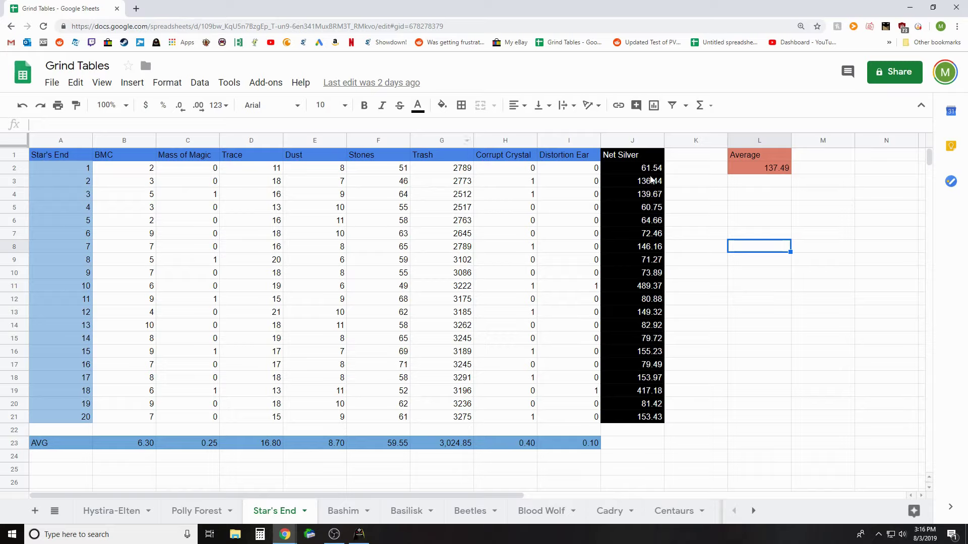
click(763, 171)
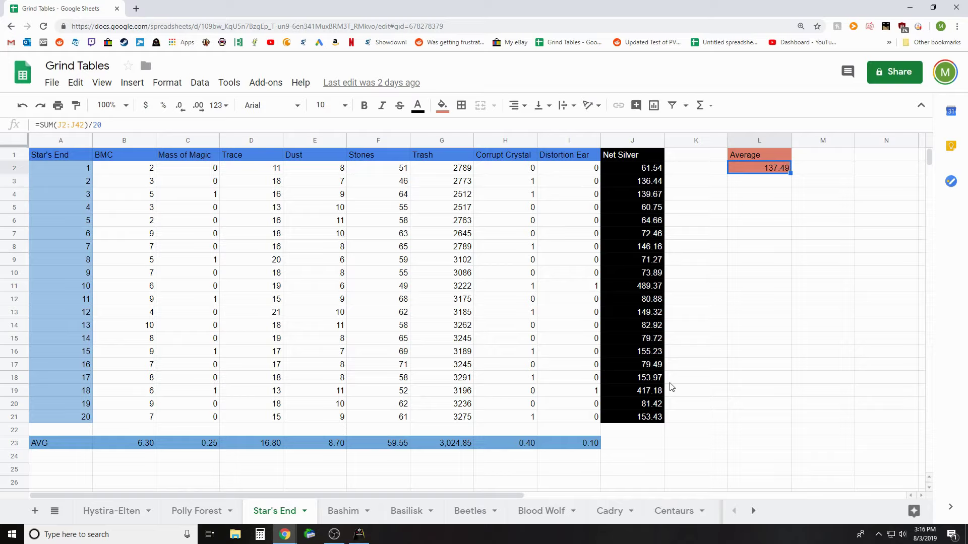